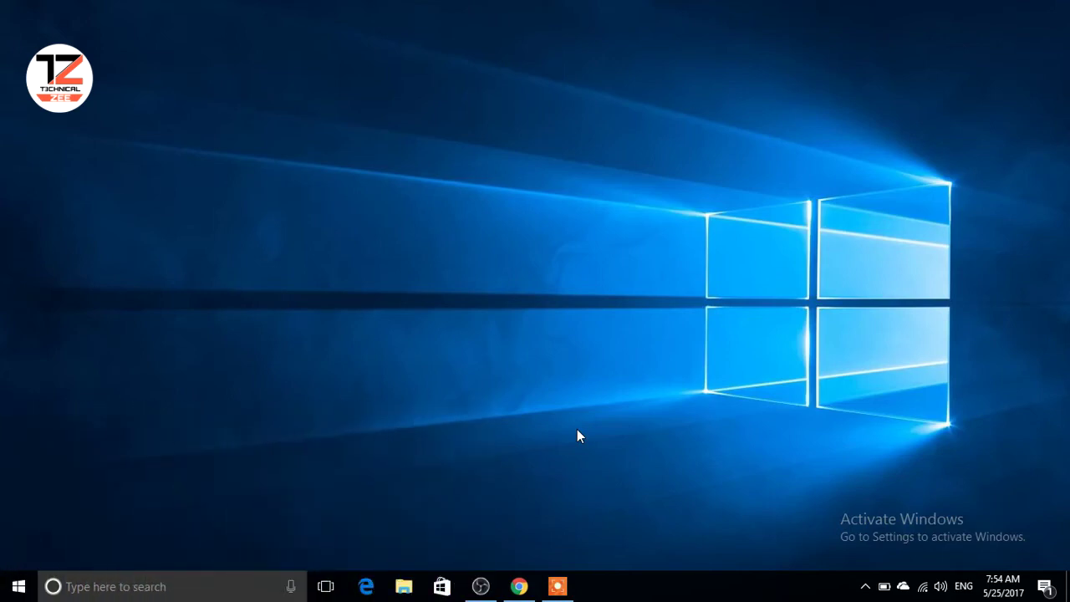
Switch to OBS and add a new scene named Scene 2
click(480, 586)
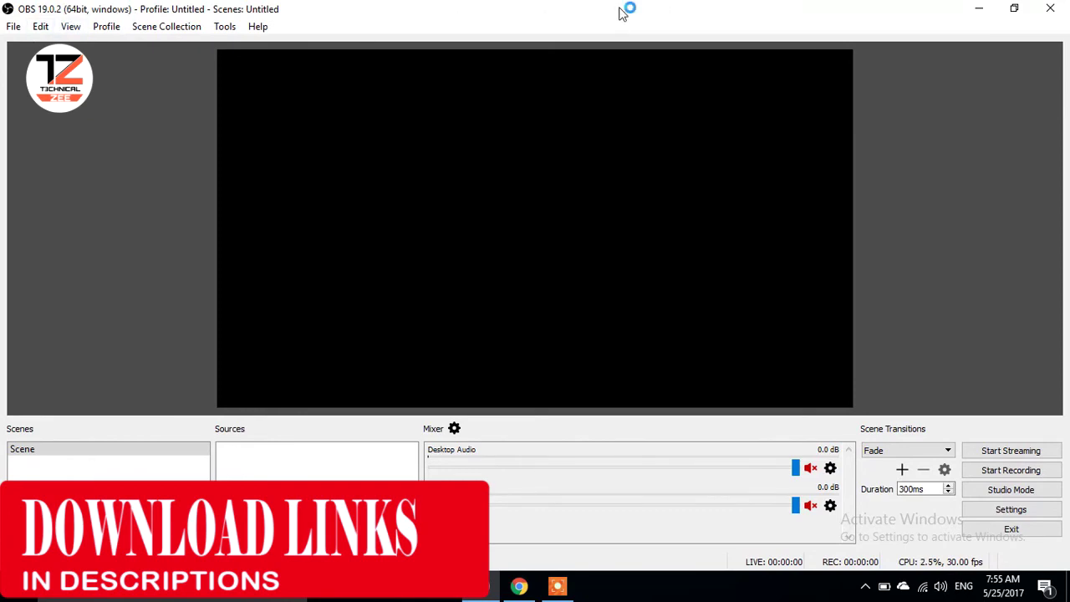
click(19, 456)
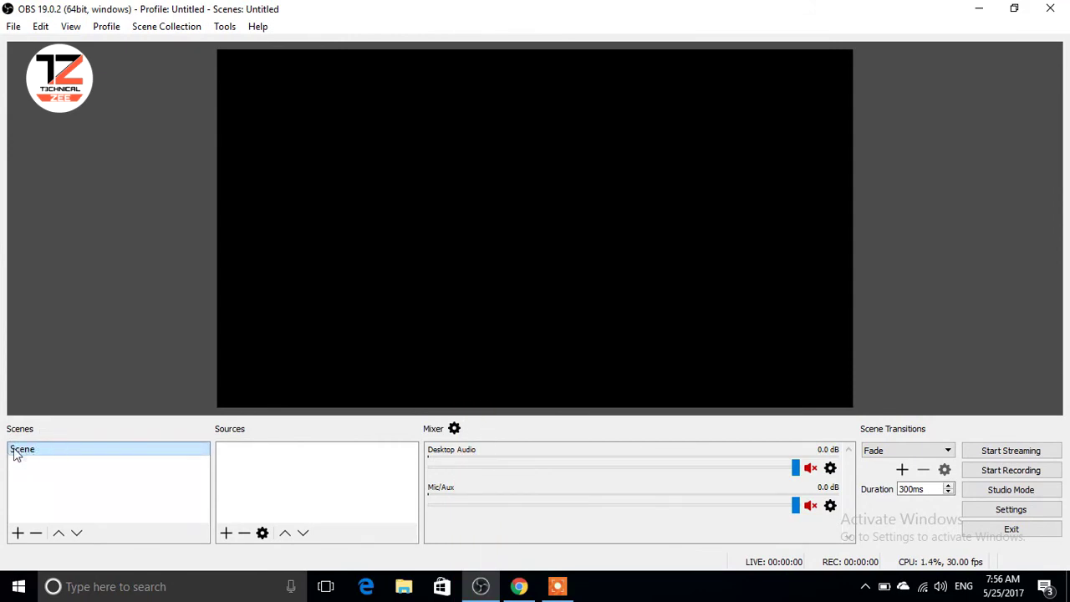
click(17, 533)
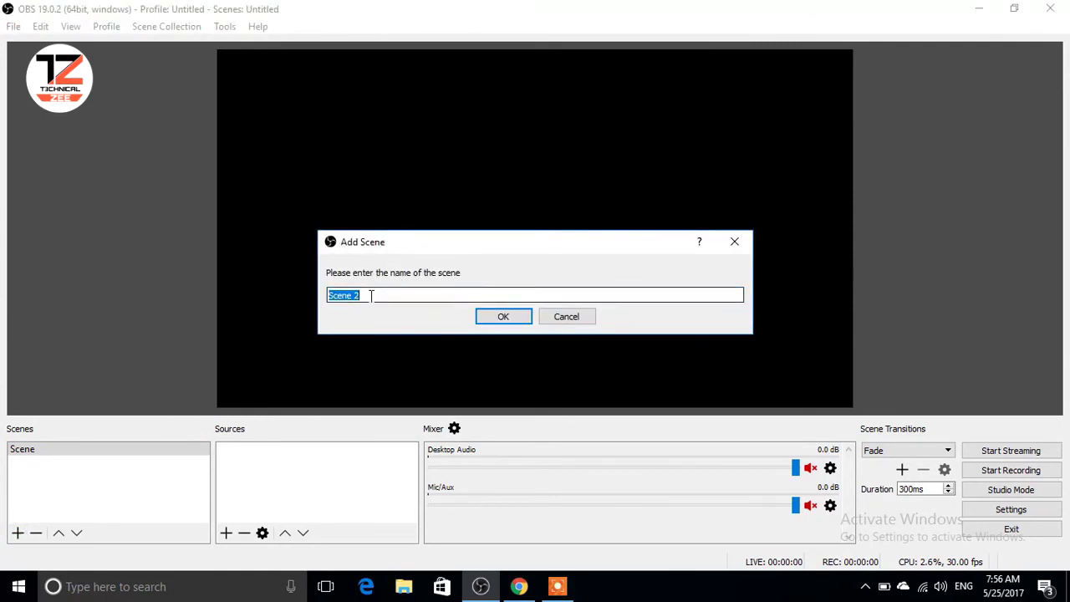
click(503, 320)
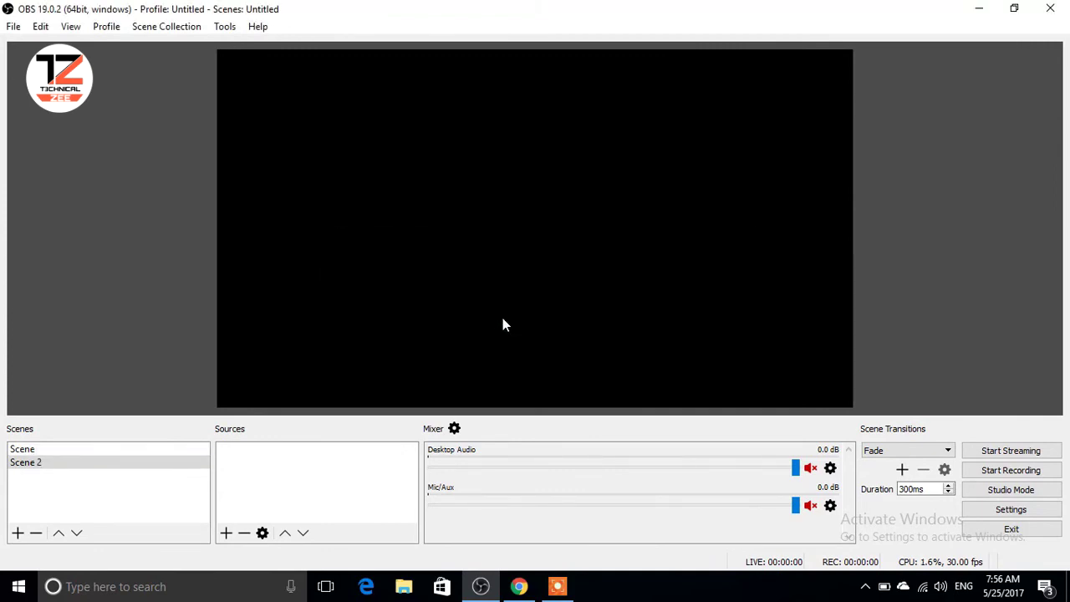
Add a new visible source named Media Source to Scene 2
click(30, 462)
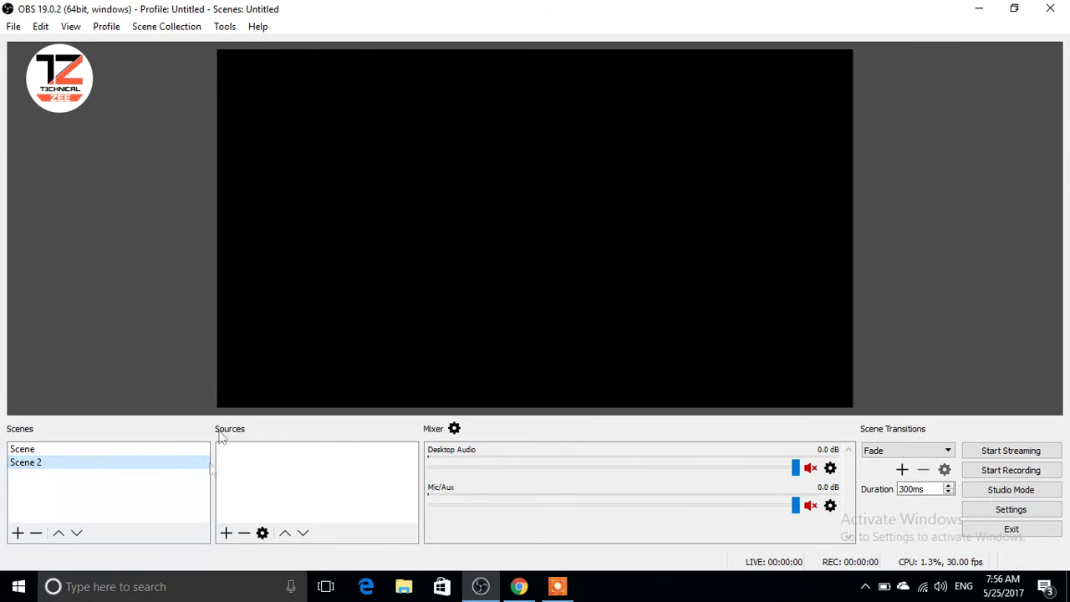
click(226, 534)
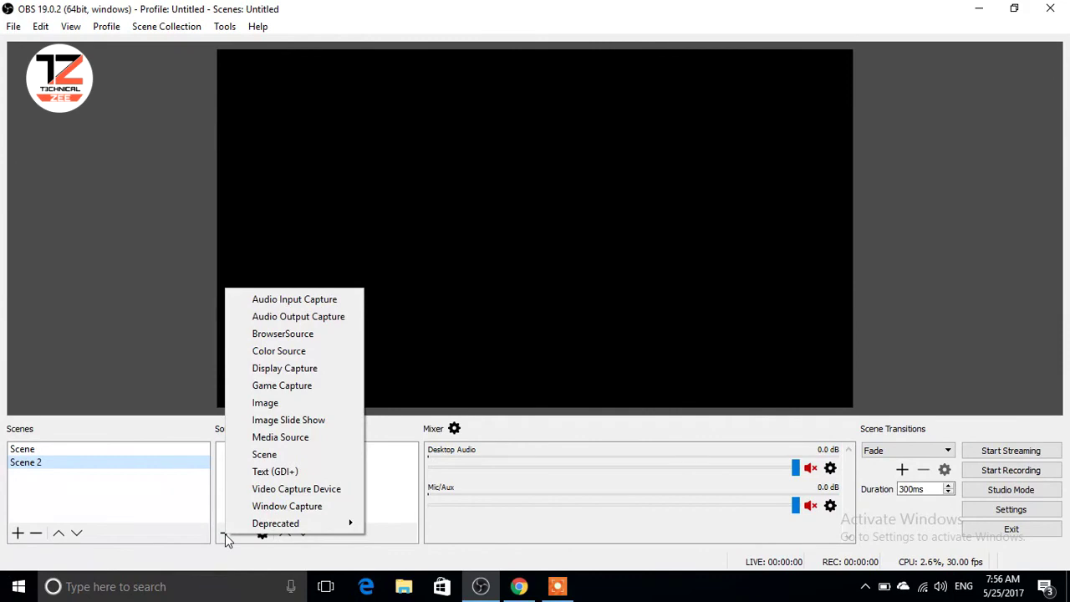
click(270, 446)
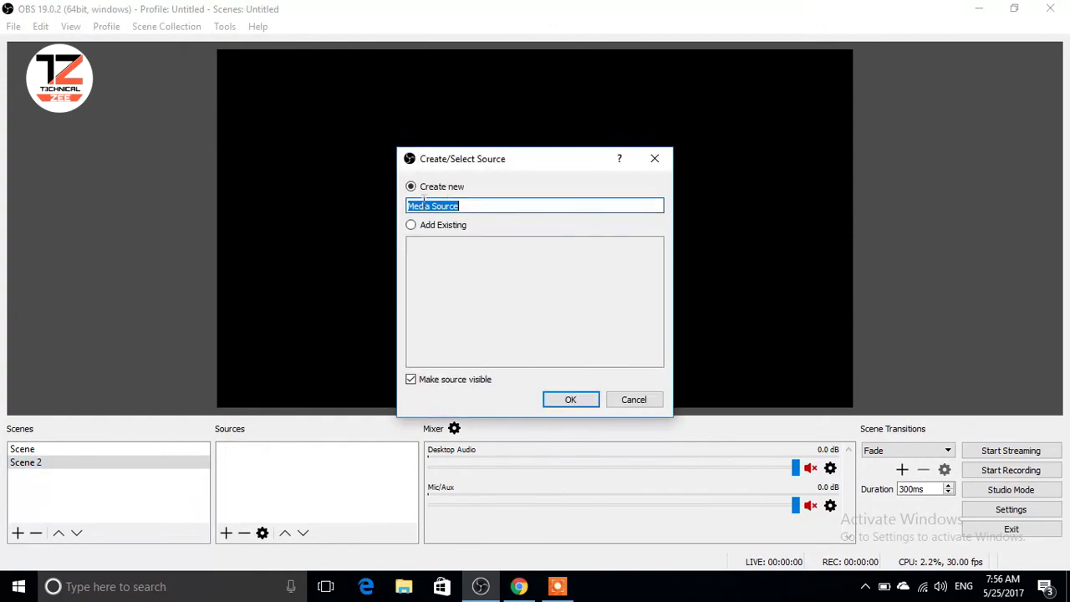
click(567, 402)
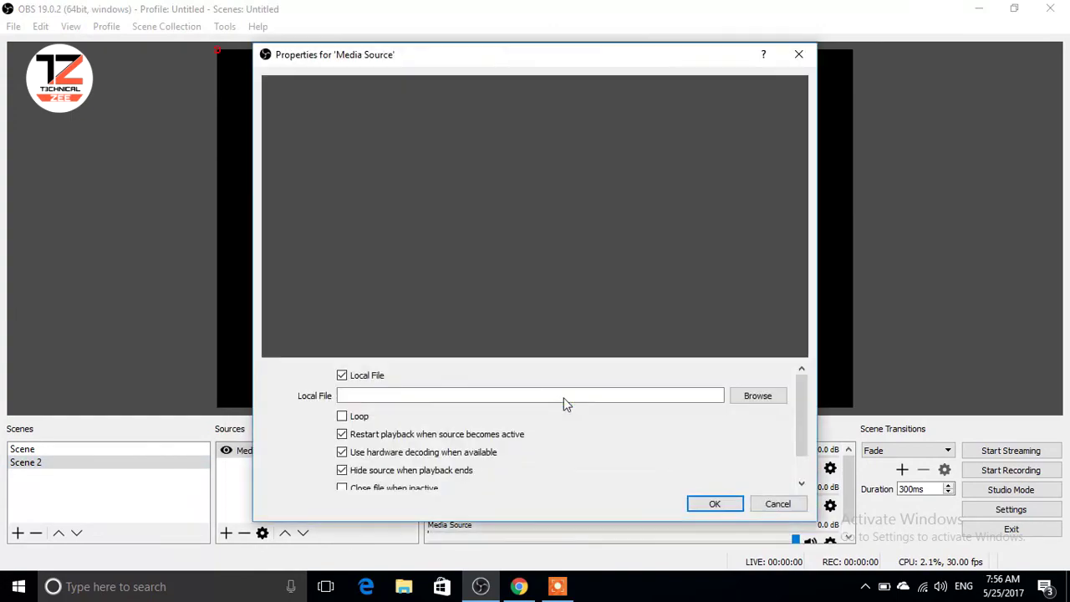
Load D:/789.MP4 as the media source's local file and enlarge the video to fill the canvas
click(758, 401)
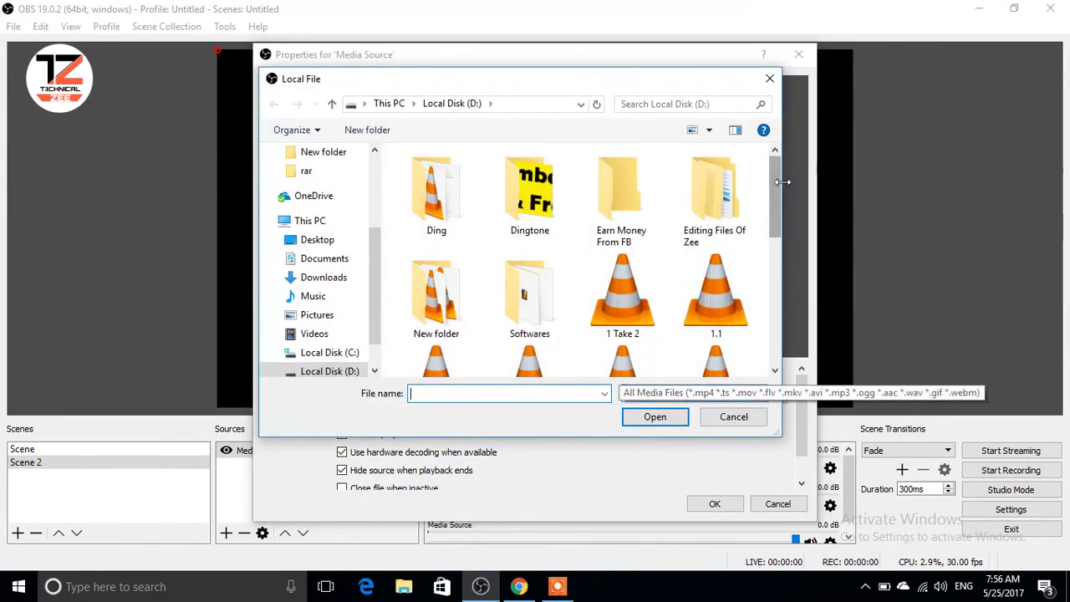
drag(782, 181, 792, 330)
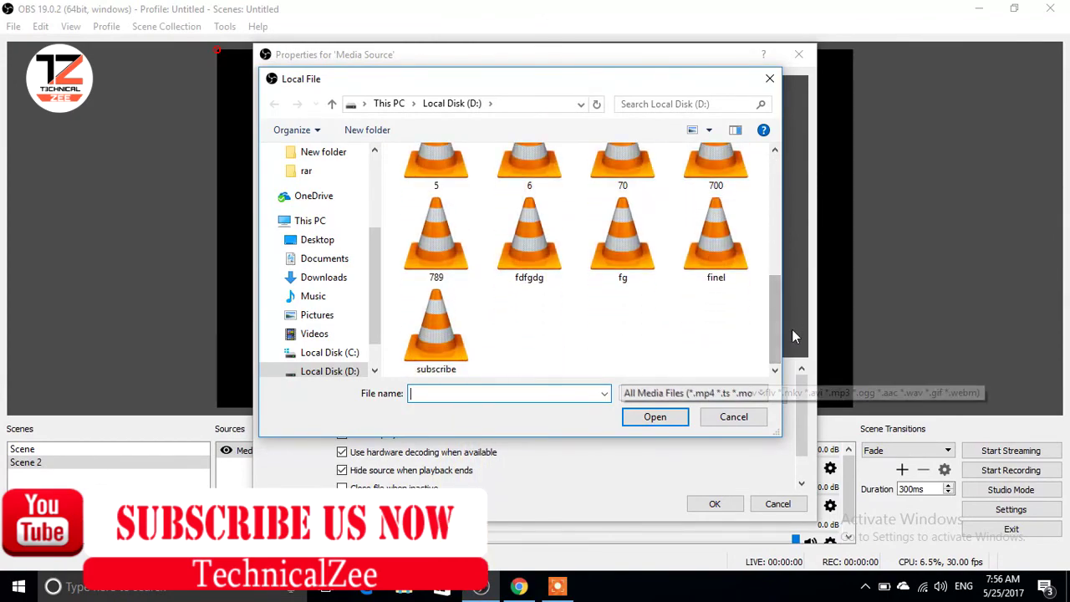
click(432, 251)
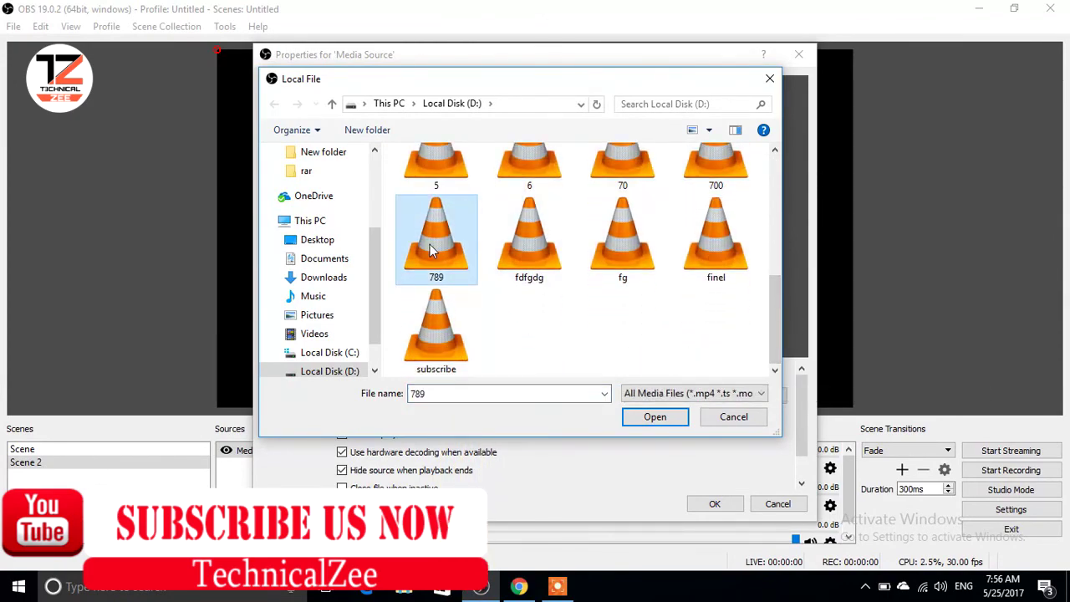
click(640, 418)
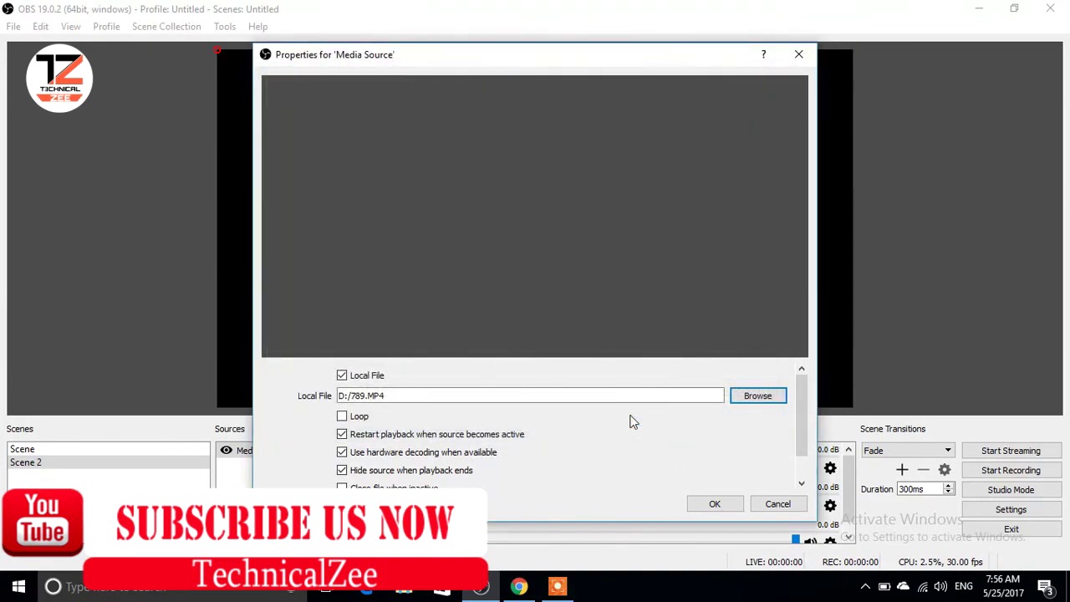
click(714, 503)
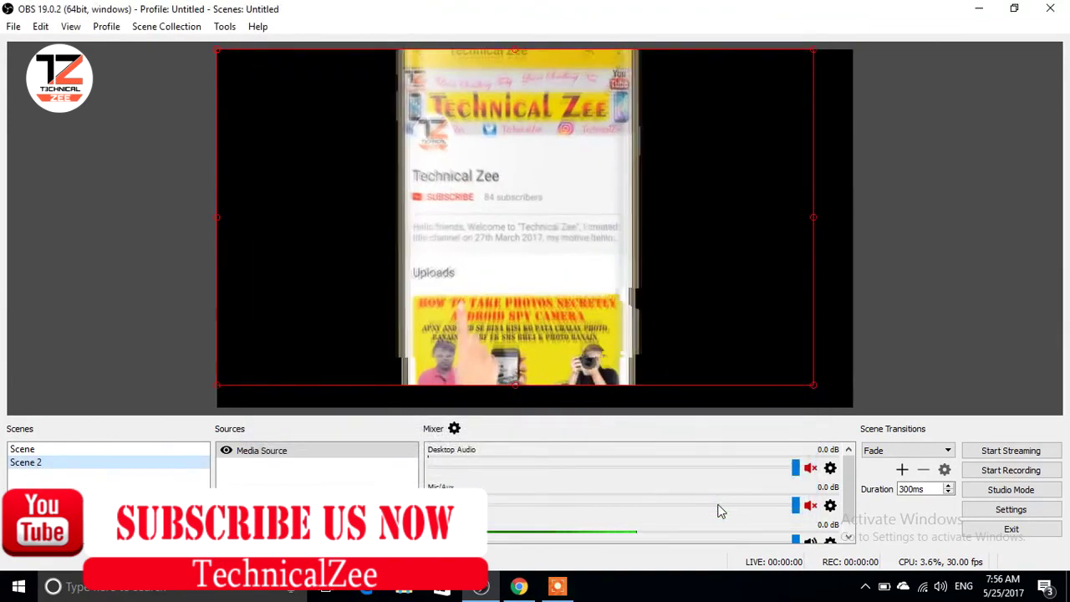
drag(814, 385, 853, 408)
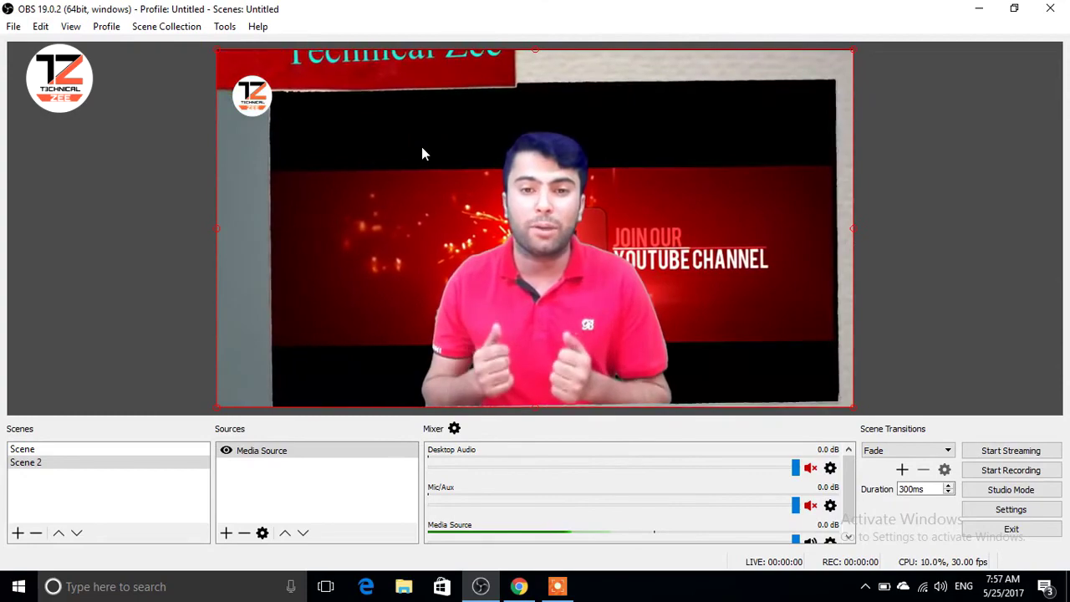
Switch between Scene and Scene 2 to compare their previews, ending with the empty Scene active
click(25, 464)
click(23, 451)
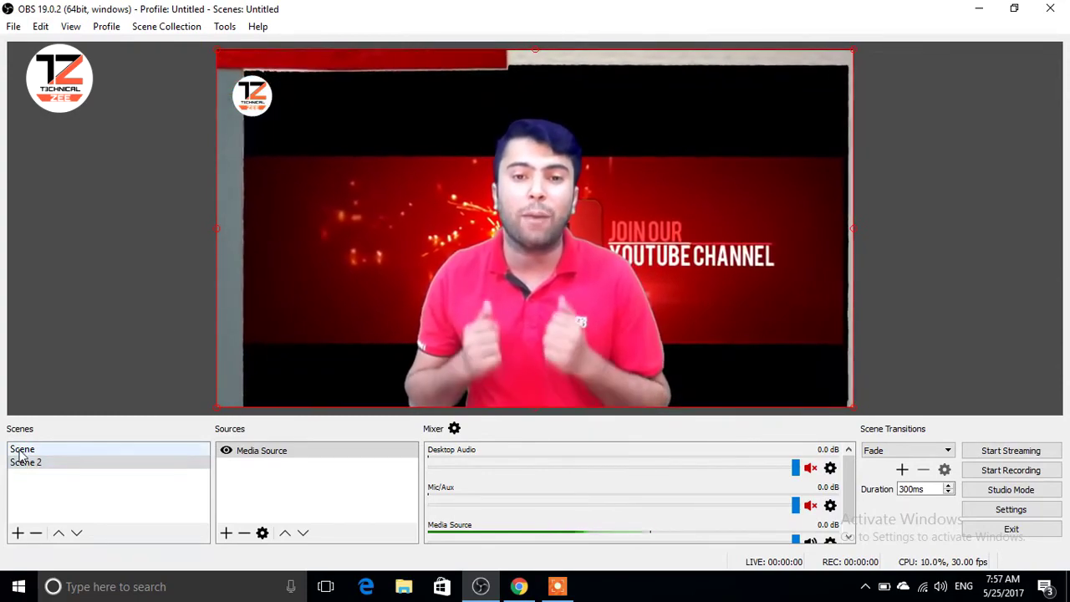
click(23, 451)
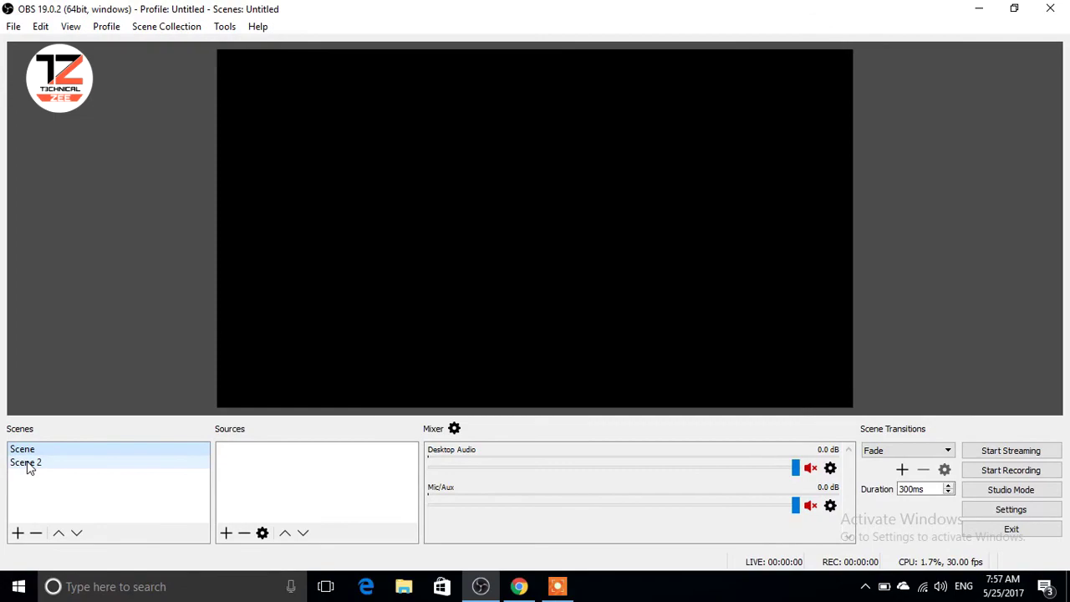
click(29, 464)
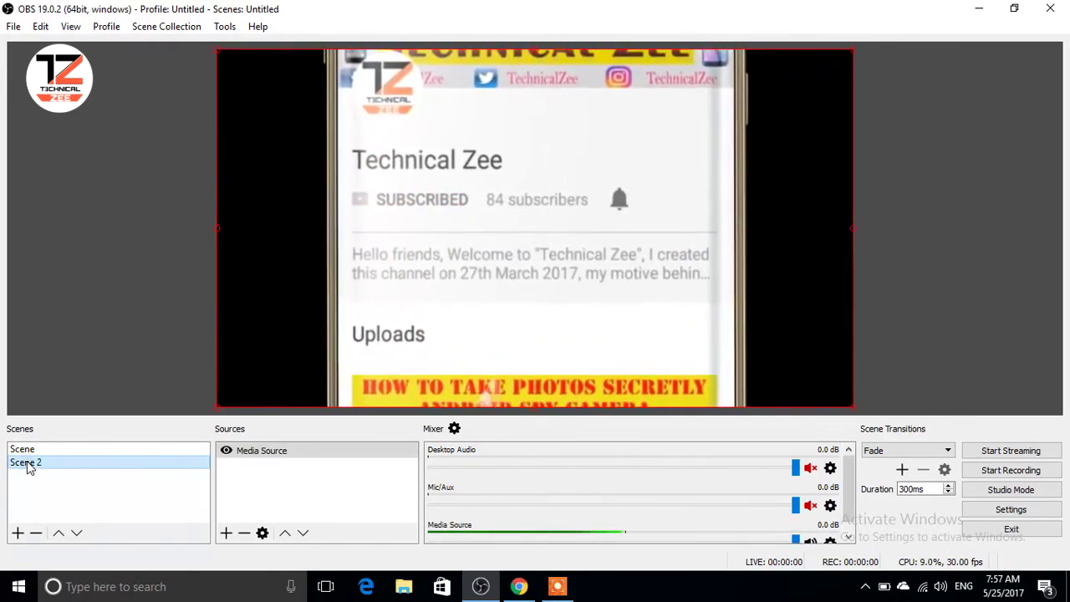
click(31, 452)
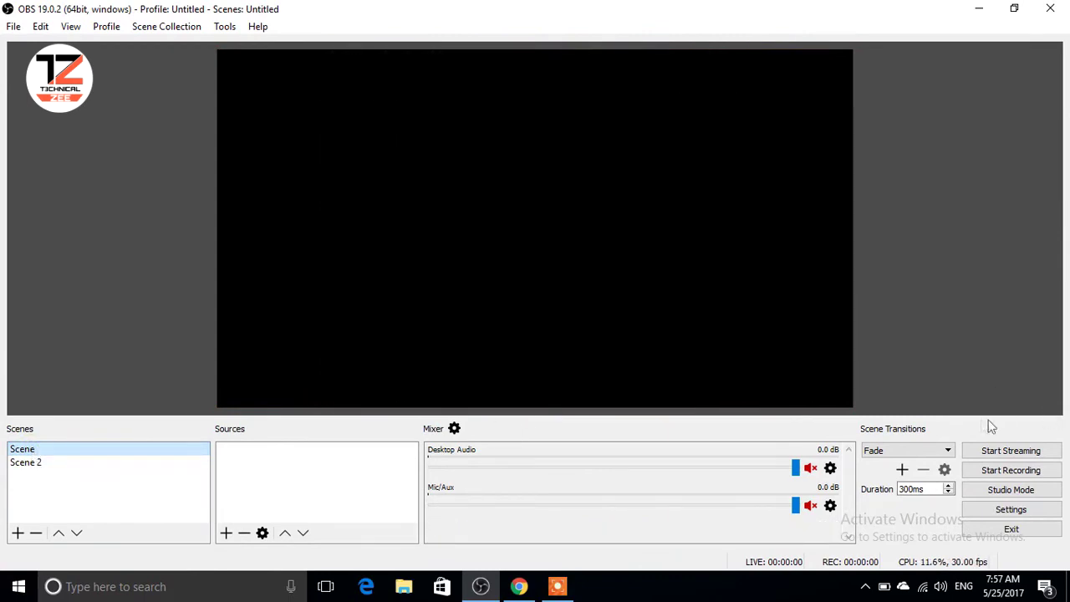
Open the stream settings, check the stream type and service choices while keeping Facebook Live, and reposition the settings window
click(1014, 512)
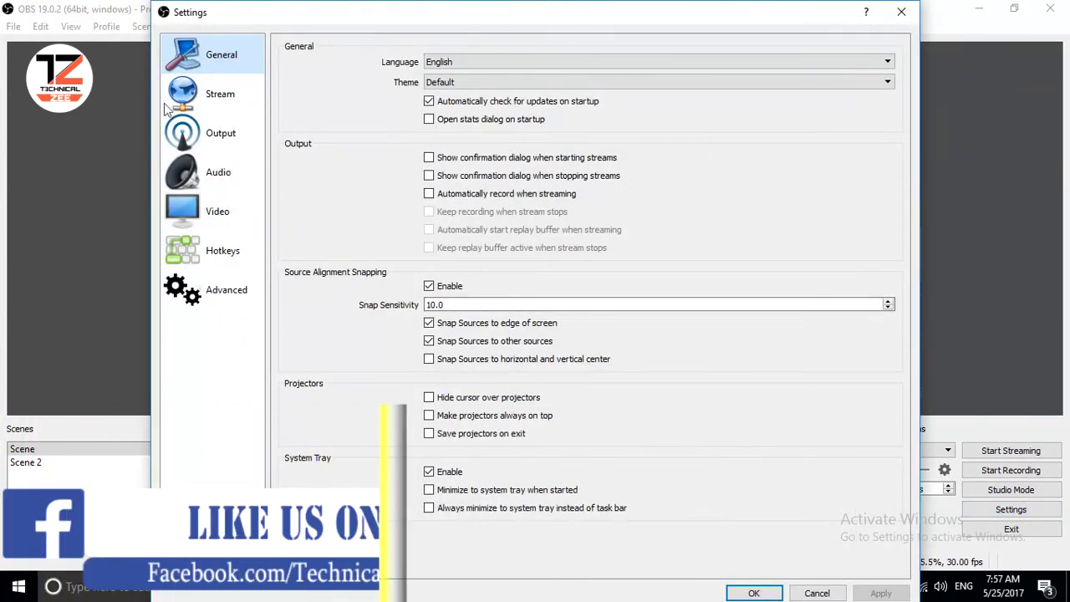
click(213, 102)
click(535, 48)
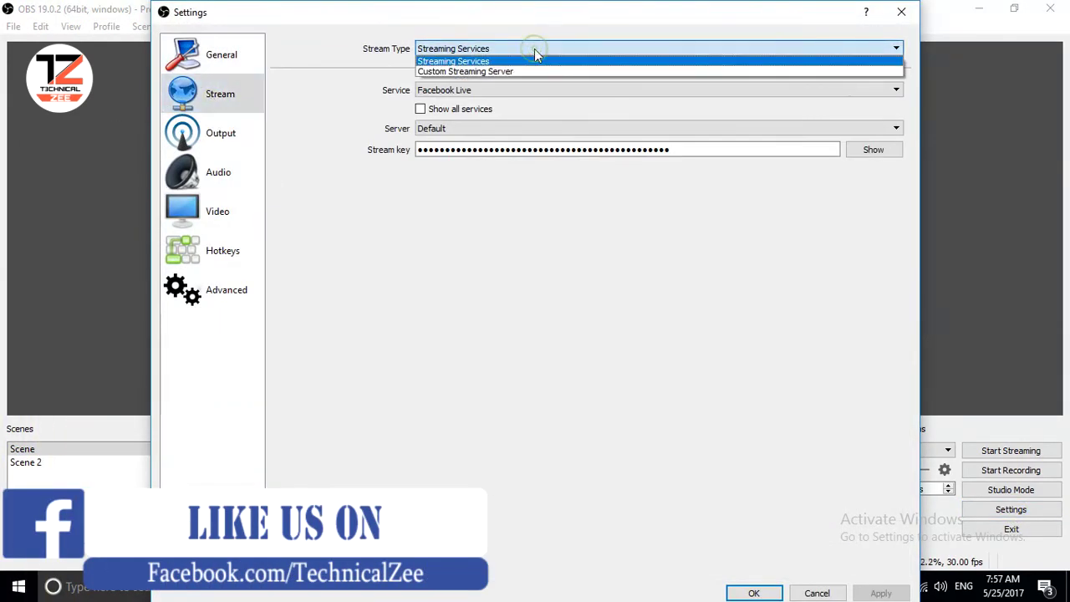
click(535, 52)
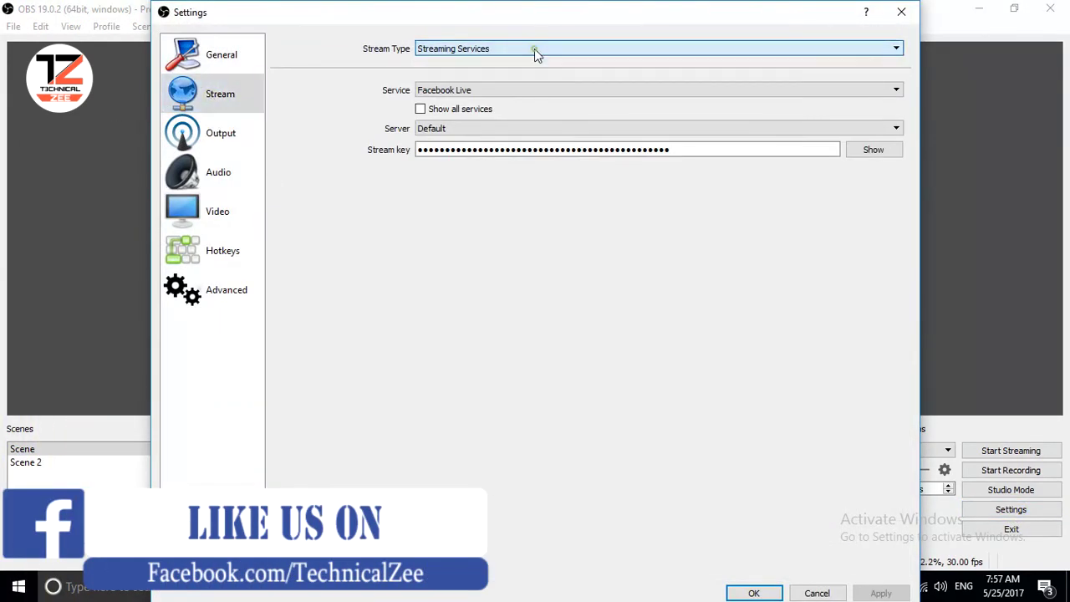
click(542, 92)
click(542, 92)
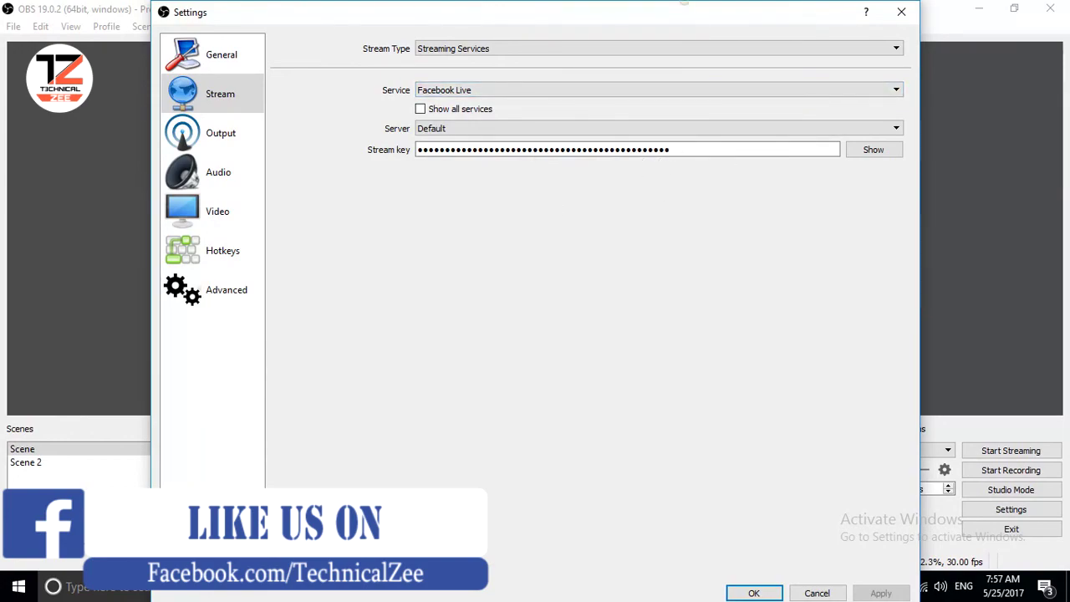
drag(684, 3, 686, 39)
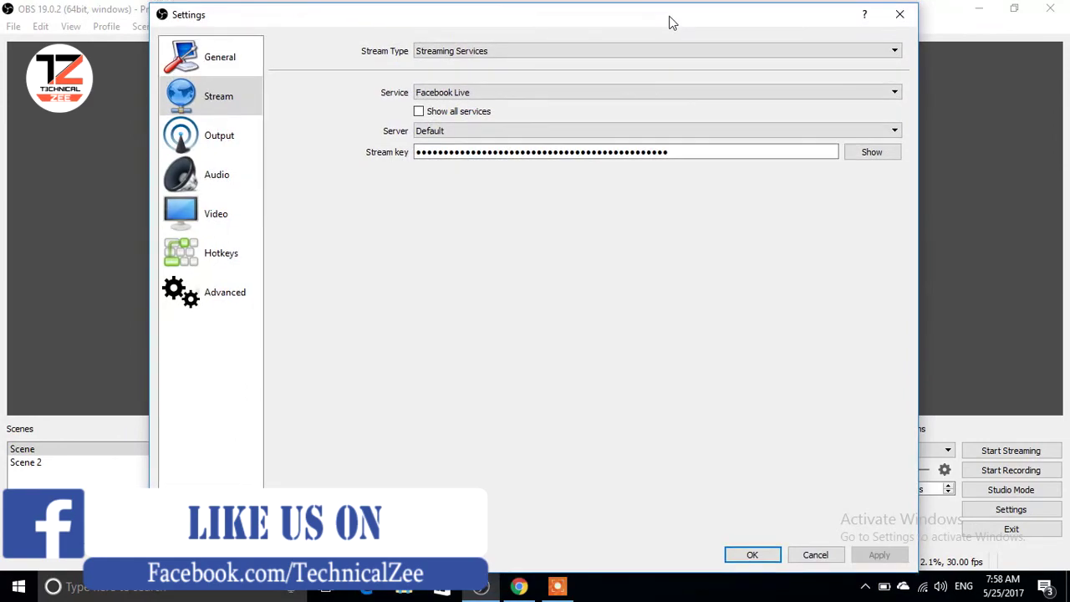
drag(668, 22, 669, 12)
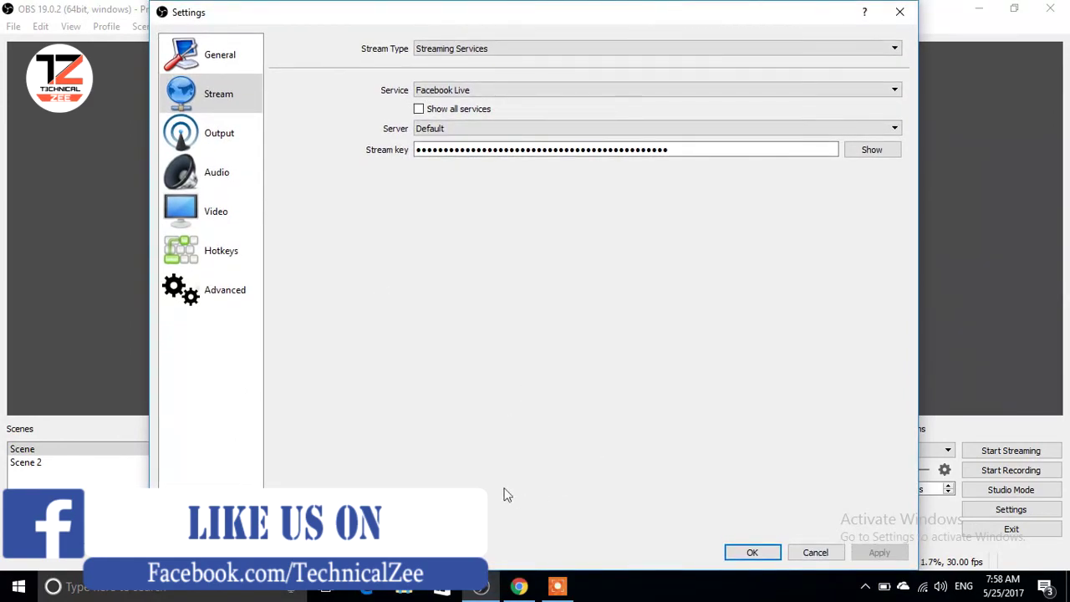
Switch to Chrome, create a live video from the Facebook page's video library in Publishing Tools, and select its stream key for copying
mouse_move(519, 590)
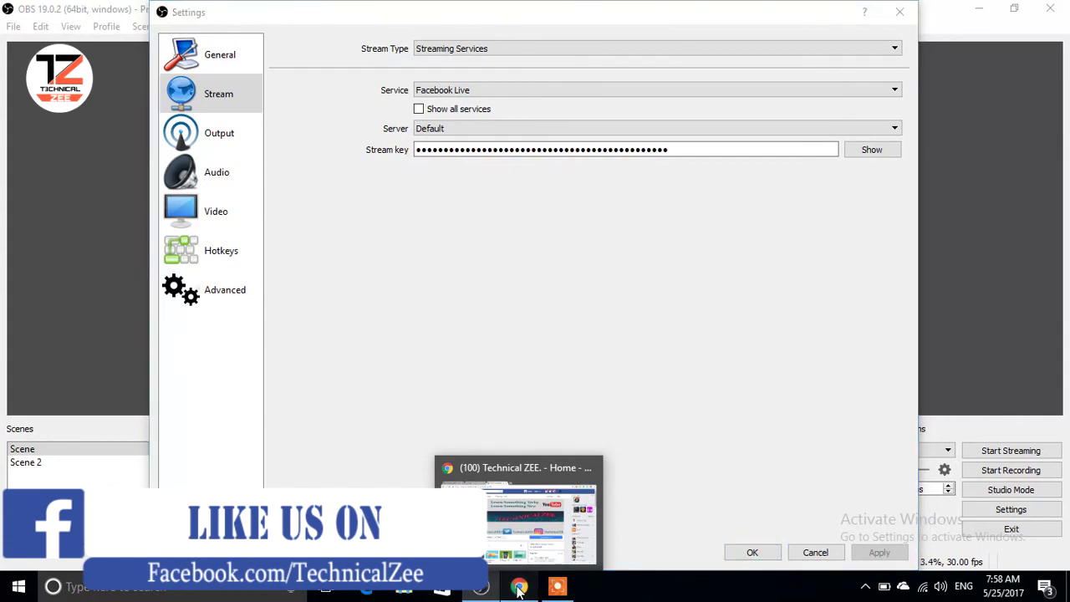
click(519, 588)
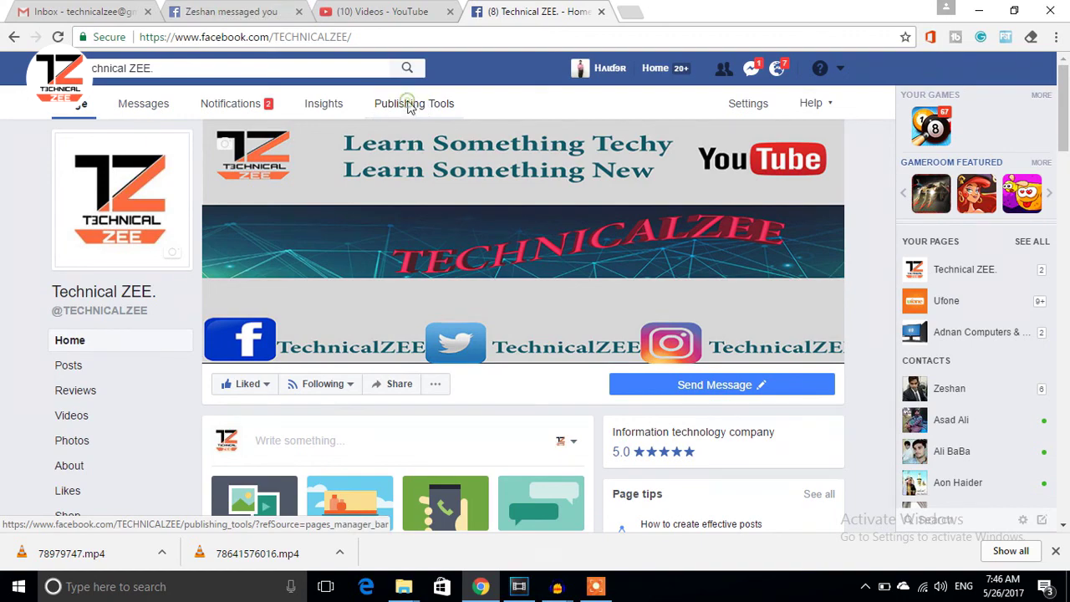
click(410, 104)
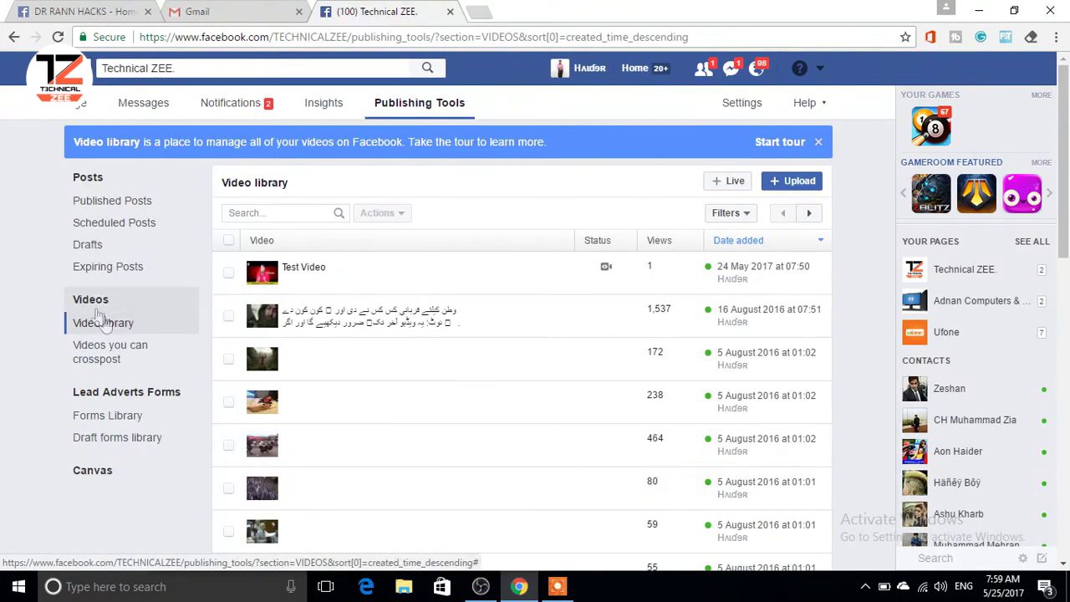
click(106, 328)
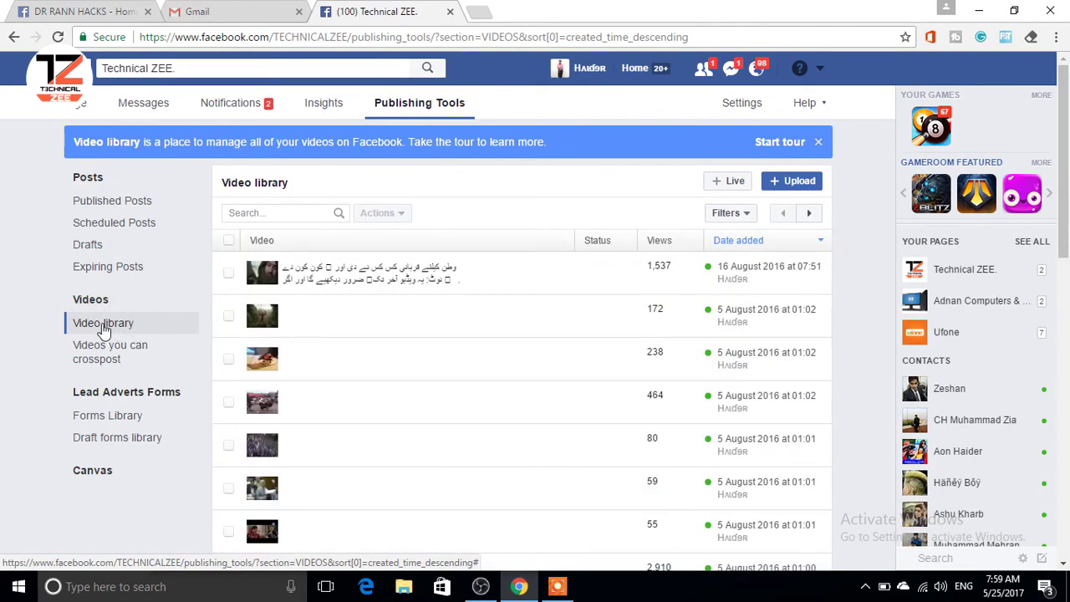
click(731, 182)
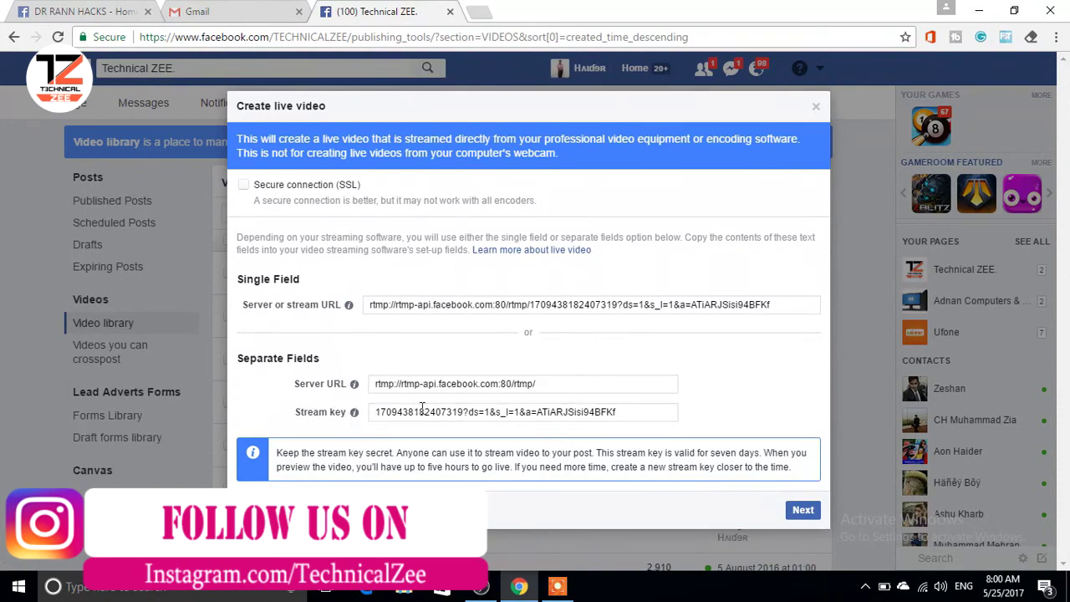
click(635, 413)
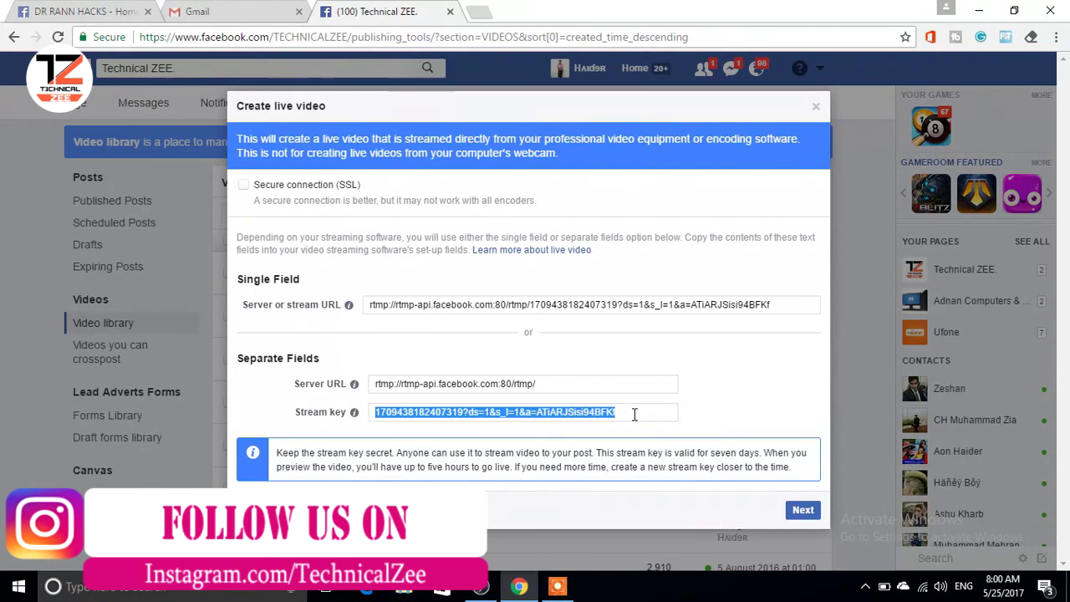
Switch to OBS, replace the stream key with the one copied from Facebook, save the settings and start streaming
click(481, 588)
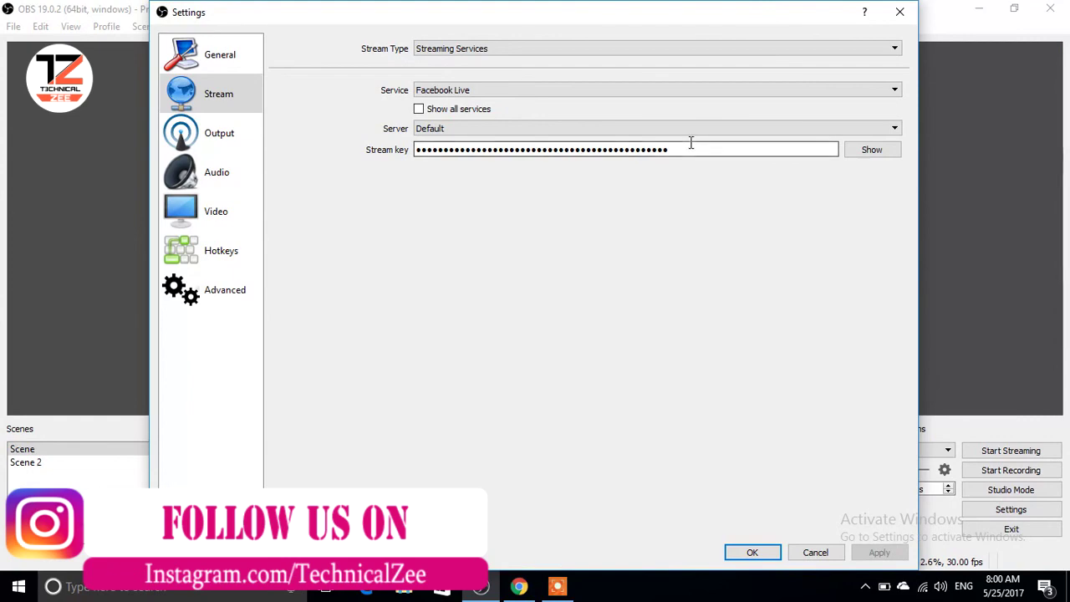
click(691, 149)
key(ctrl+a)
key(BackSpace)
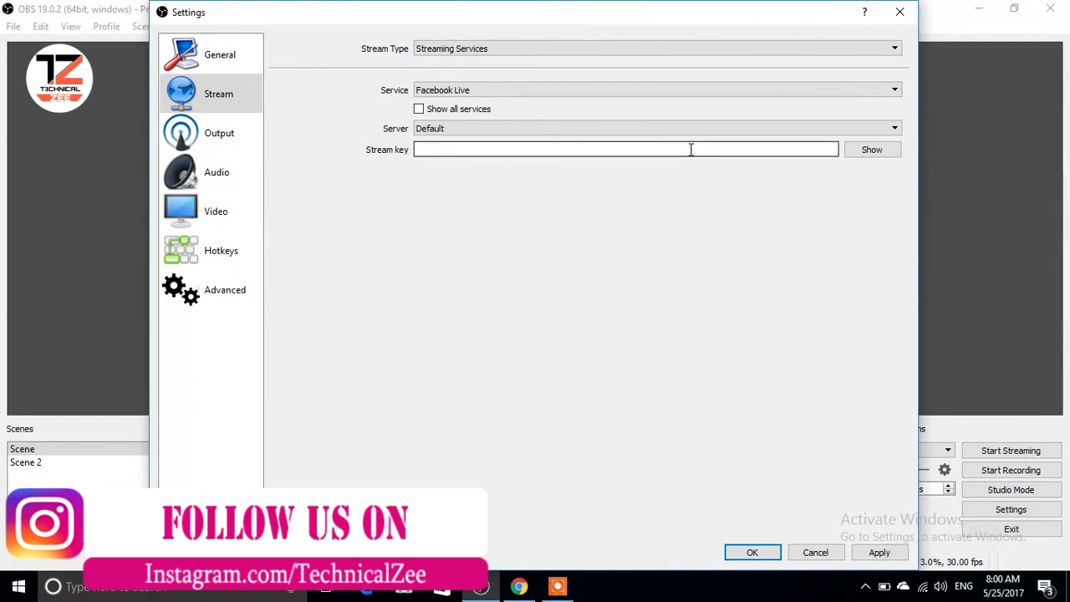
key(ctrl+v)
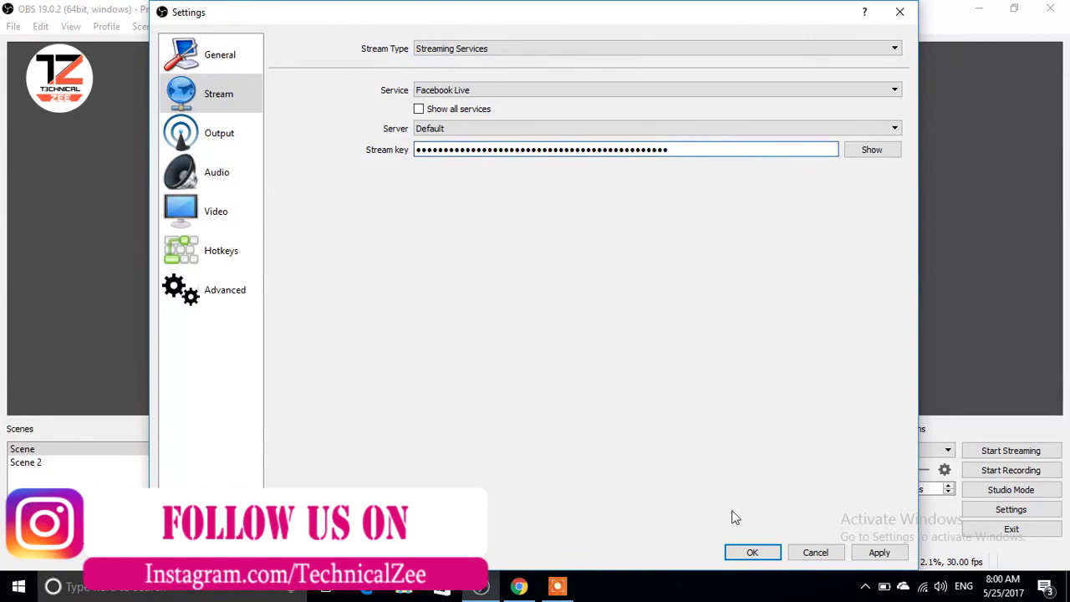
click(759, 552)
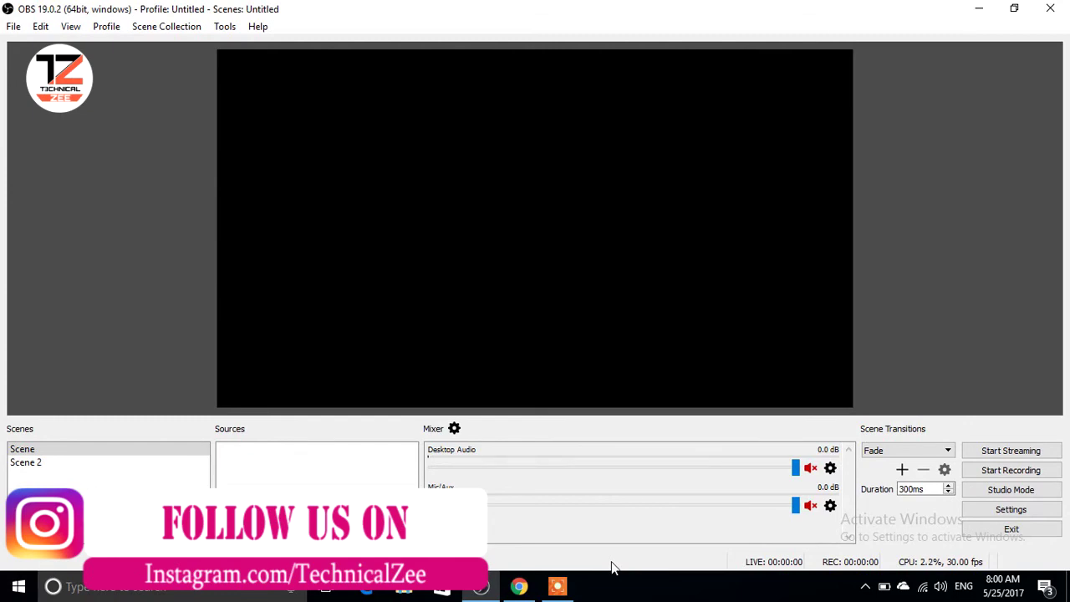
click(1025, 451)
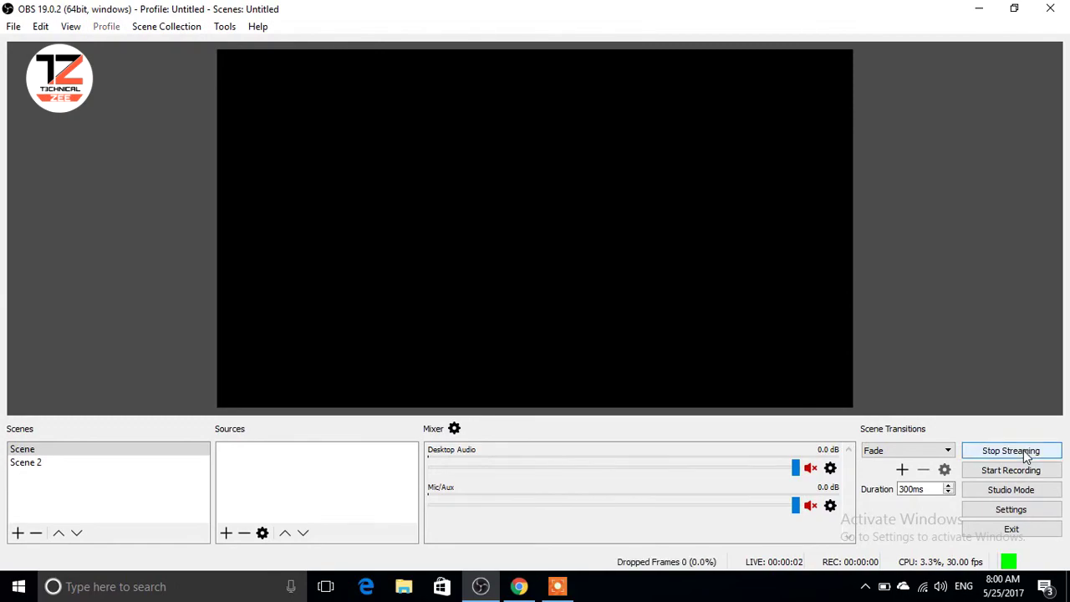
Switch to Chrome, continue to the live video's post details and enter "Test Video" as the post text
click(519, 586)
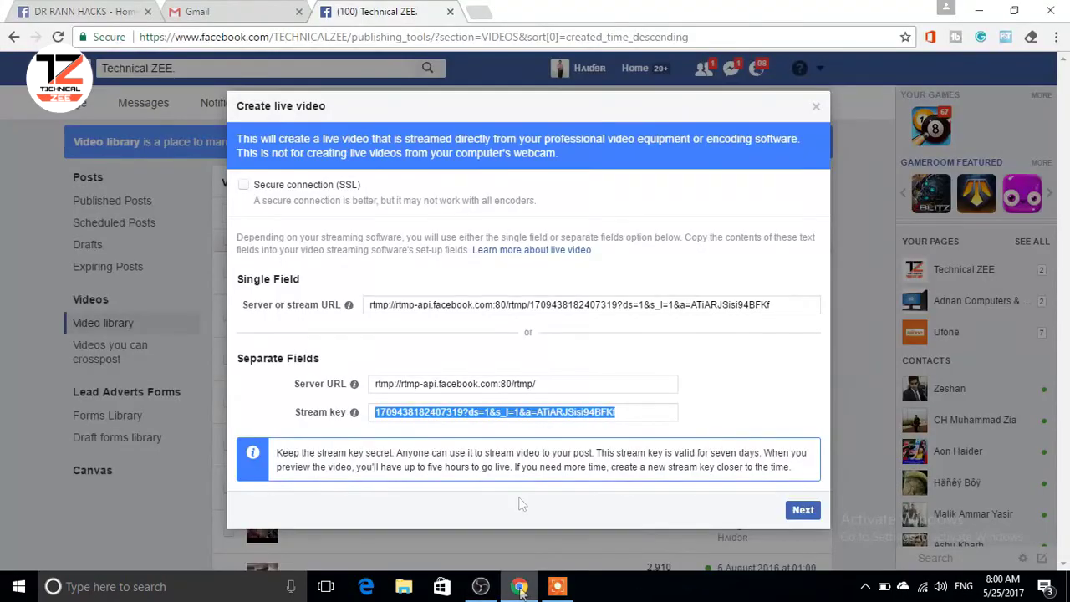
click(519, 586)
click(519, 586)
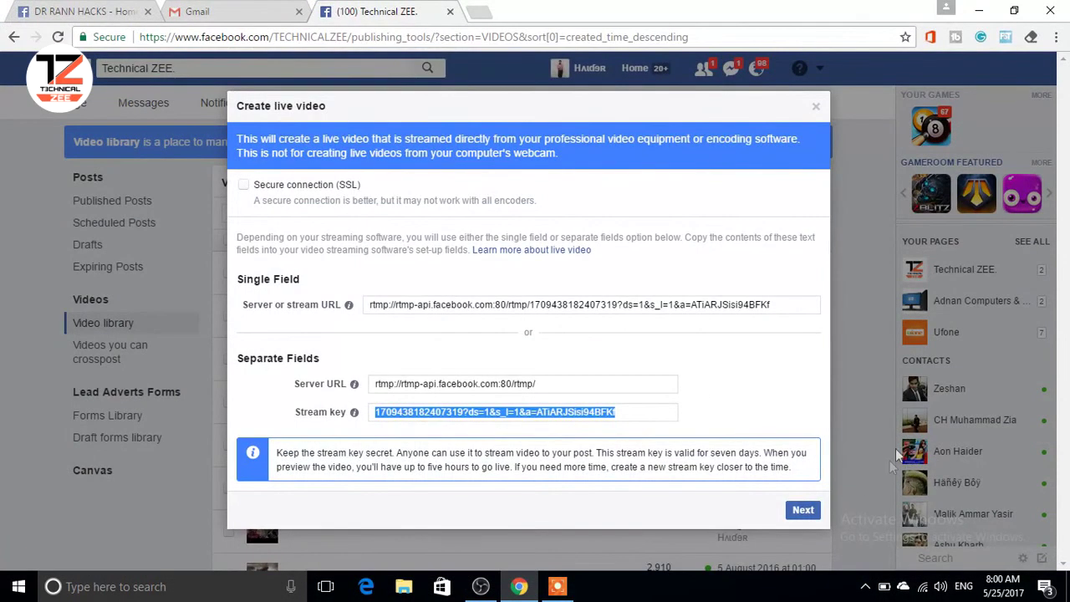
click(804, 510)
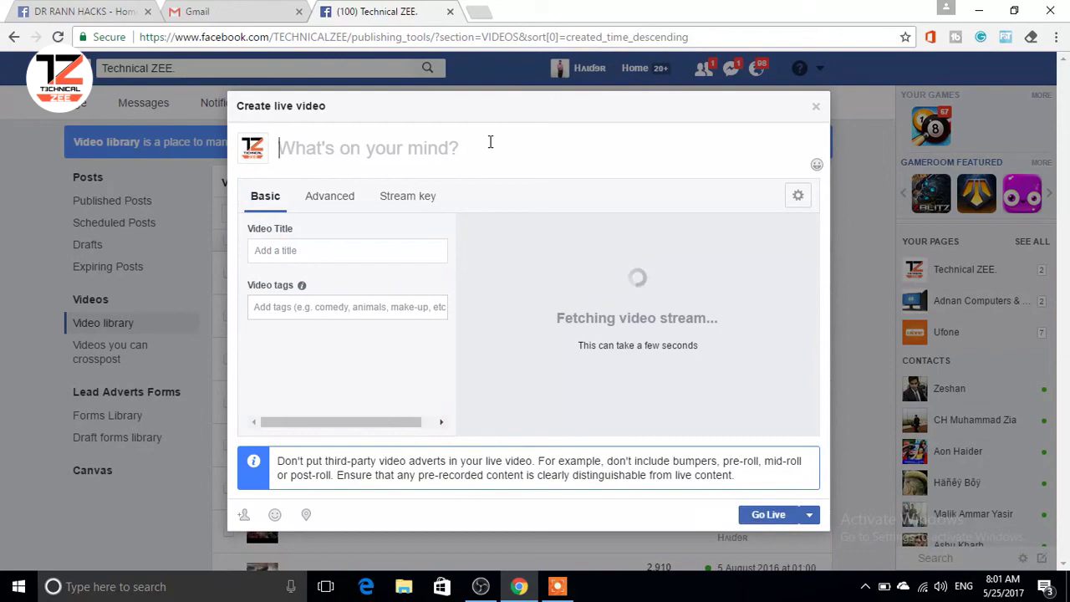
text(Test V)
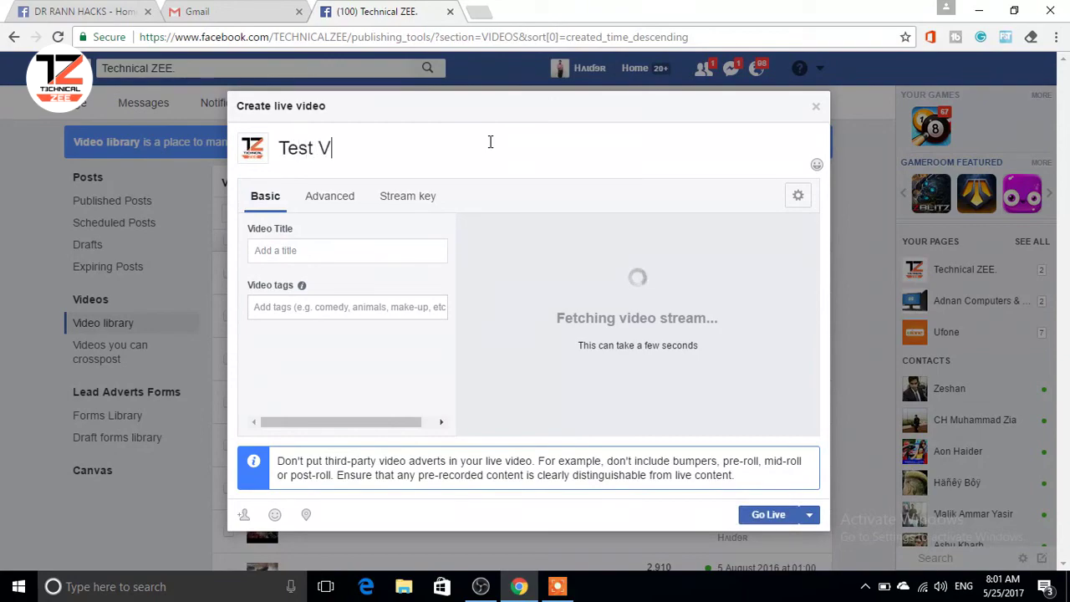
text(idedo)
key(BackSpace)
key(BackSpace)
text(o)
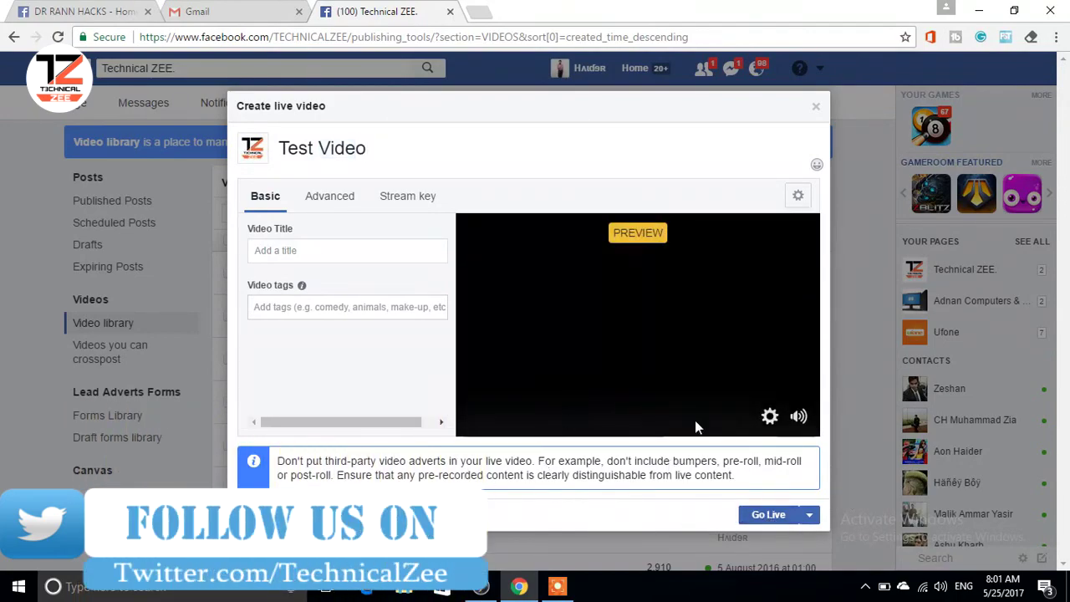
Switch to OBS to make Scene 2 the active scene, and return to Chrome to go live with the Facebook video
click(480, 587)
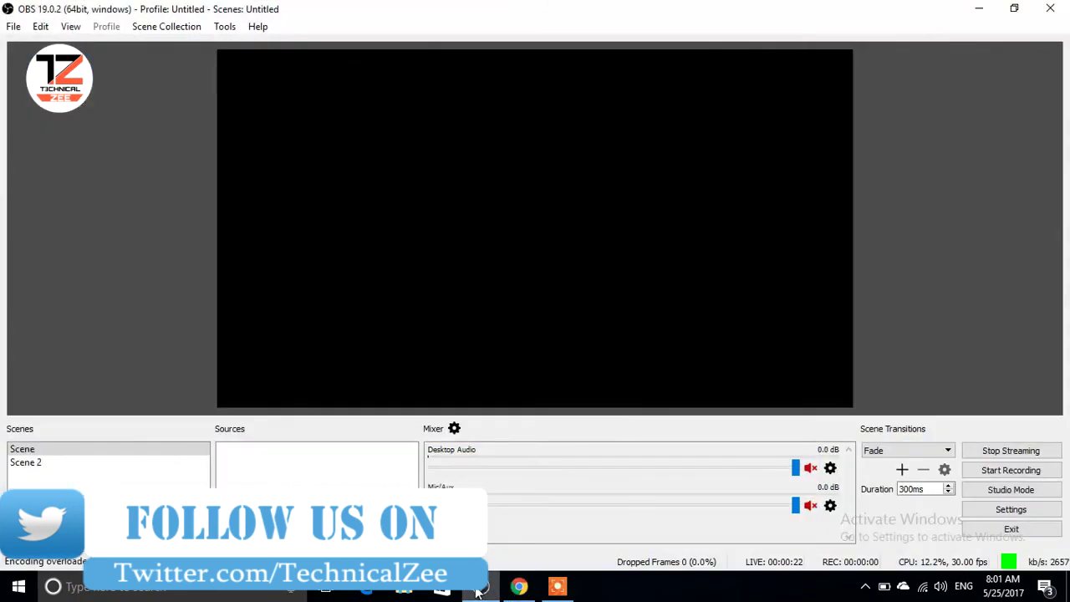
click(24, 464)
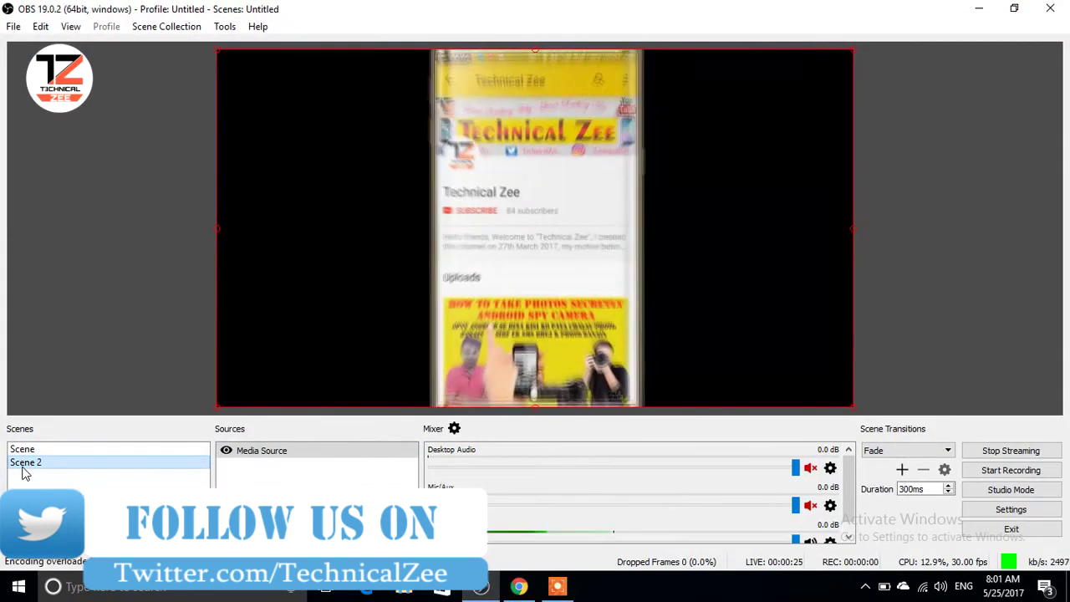
click(518, 587)
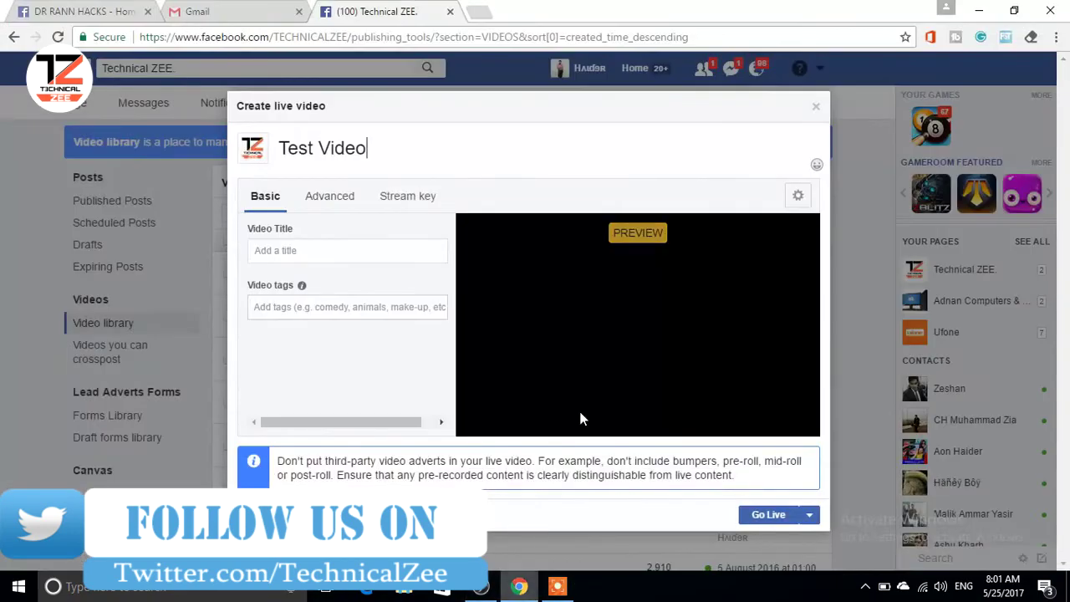
click(767, 518)
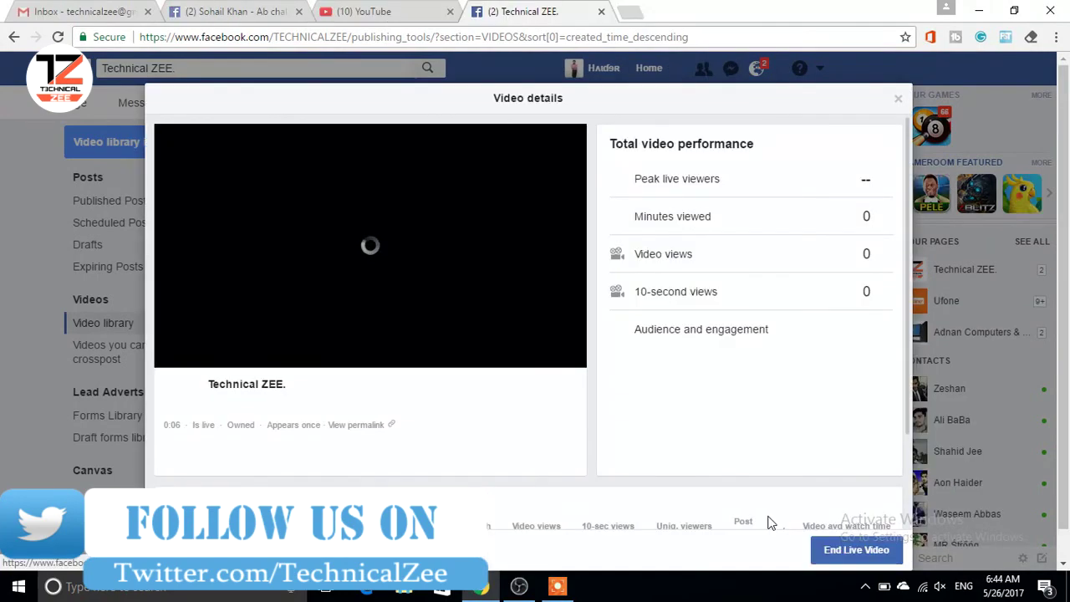